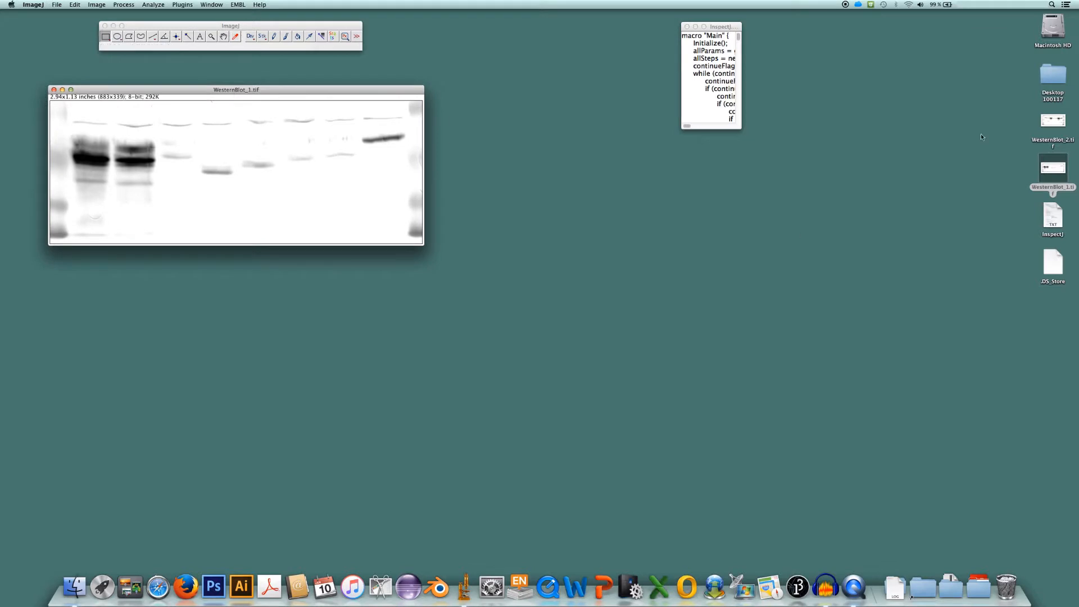
Open WesternBlot_2.tif from the desktop and place its window directly below the WesternBlot_1.tif window
left_click_drag(1054, 119, 261, 48)
left_click_drag(263, 107, 279, 278)
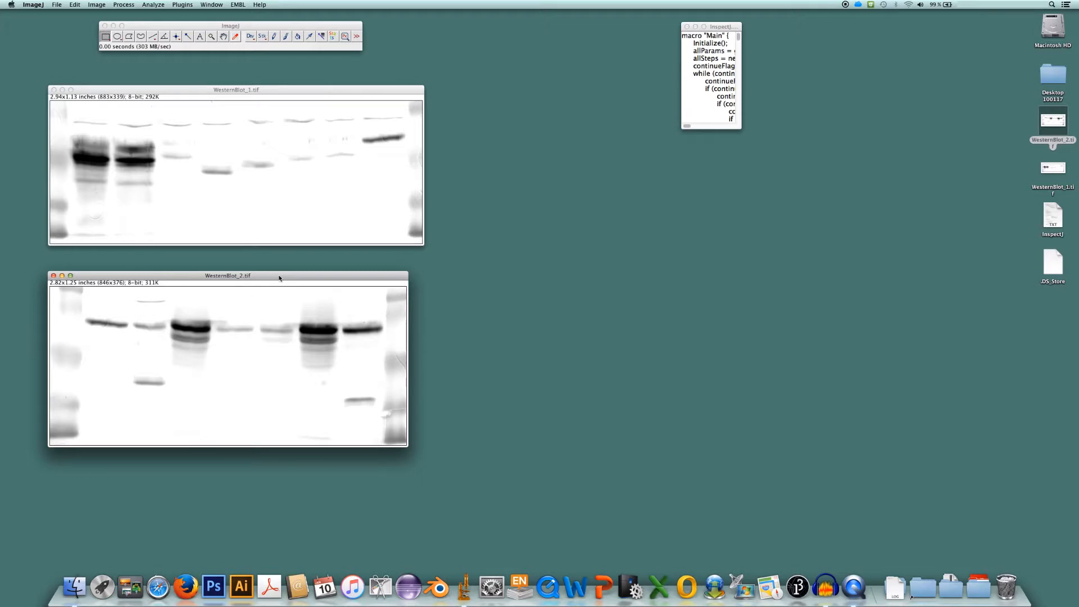
Run the InspectJ macro and move its Action Required dialog clear of the open blot images
left_click(726, 27)
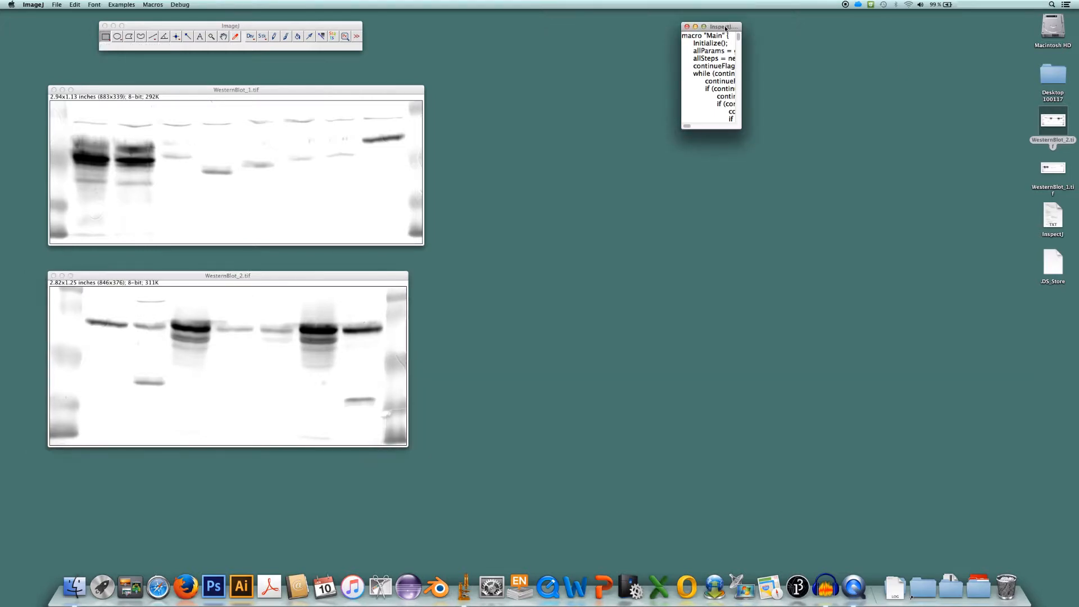
left_click(155, 5)
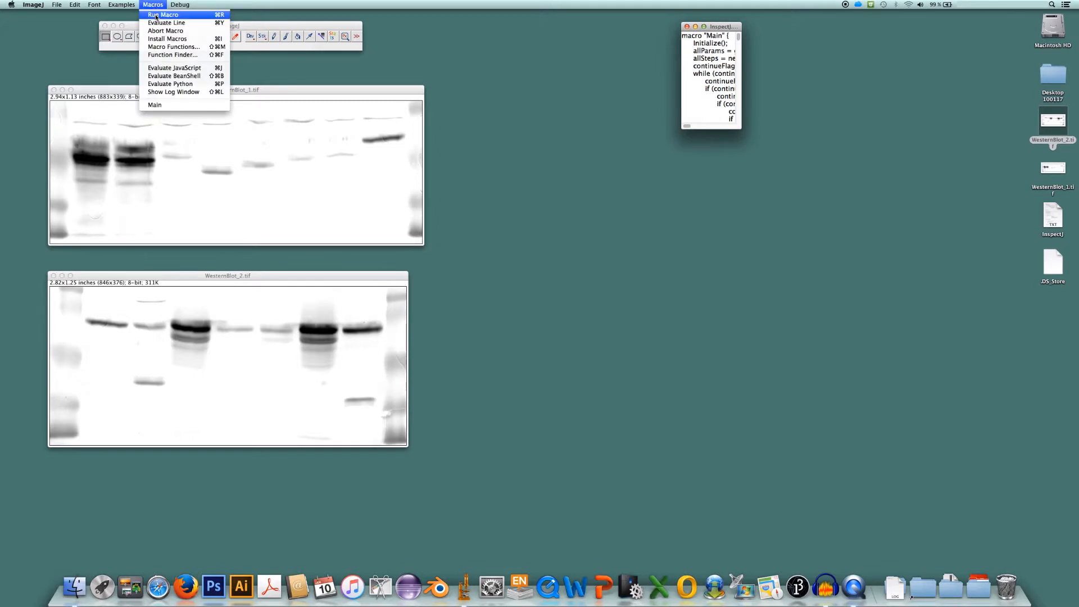
left_click(156, 16)
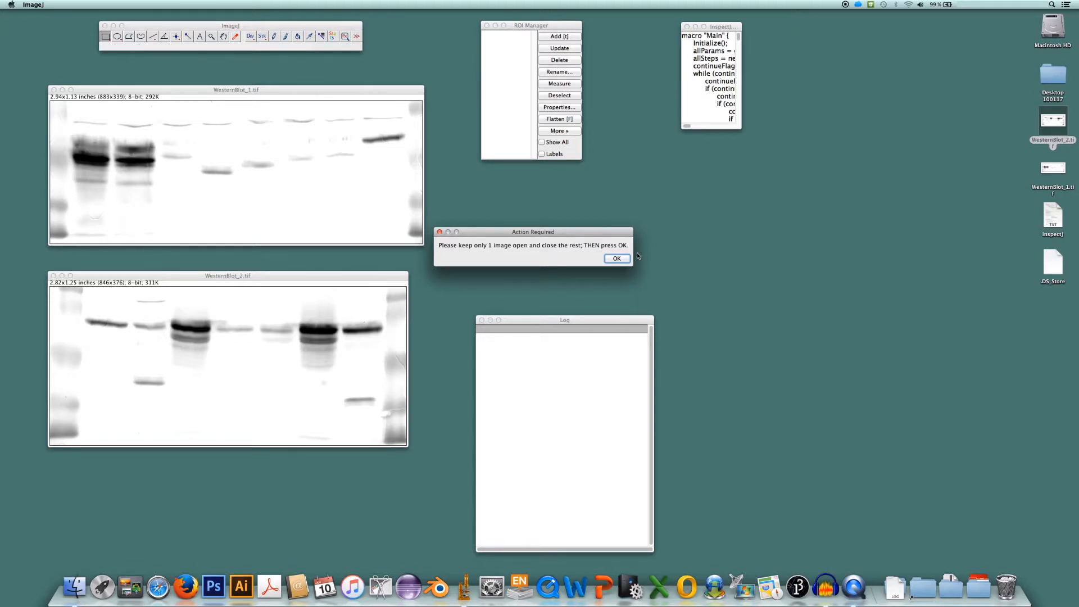
left_click_drag(528, 234, 577, 230)
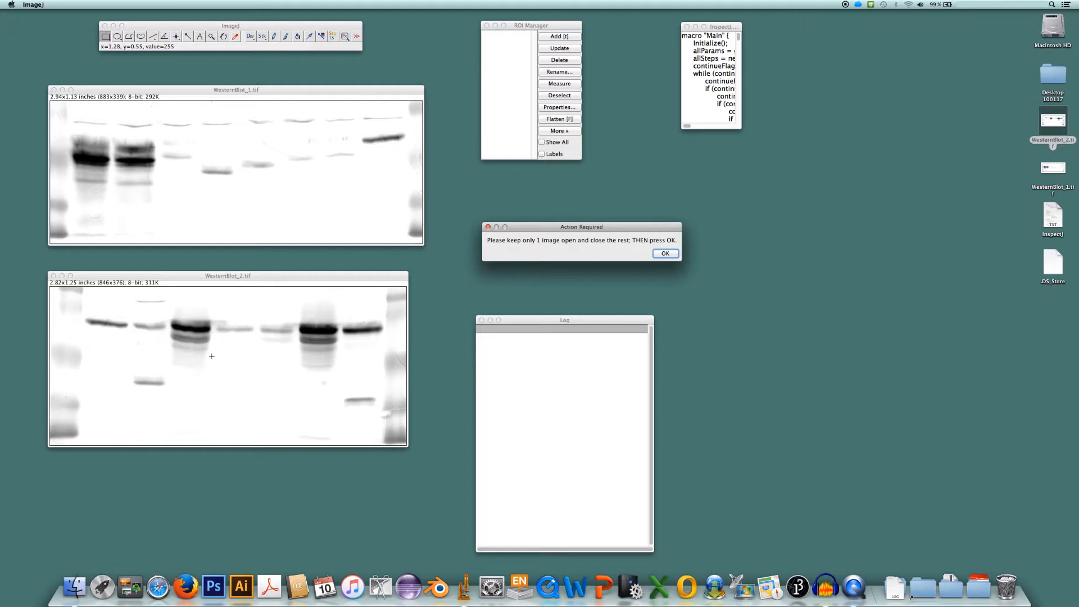
Combine WesternBlot_1.tif and WesternBlot_2.tif vertically into one image, and let the macro continue with it
left_click(164, 26)
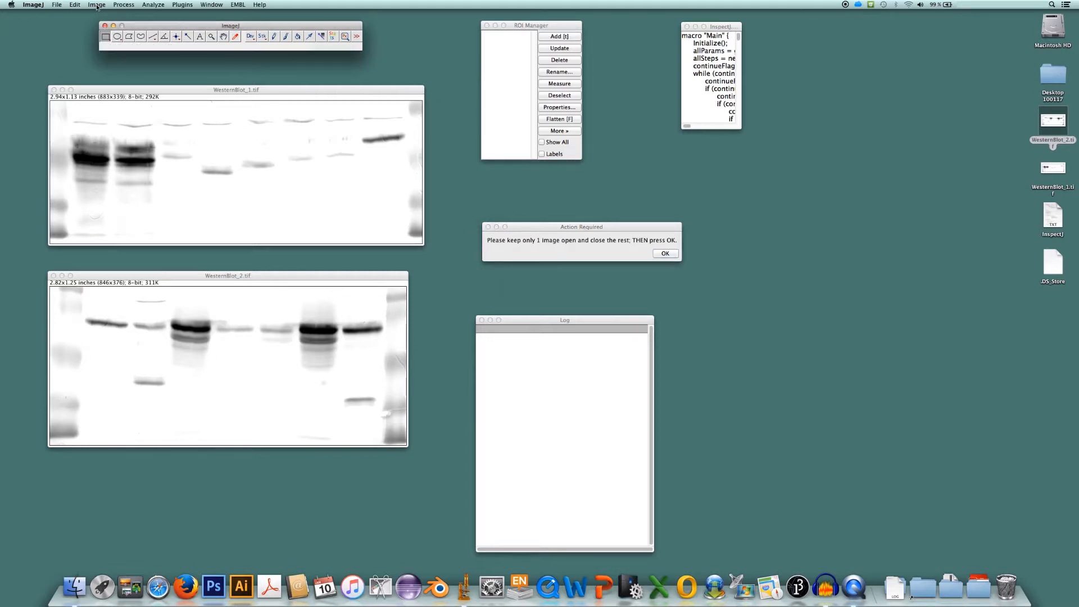
left_click(97, 5)
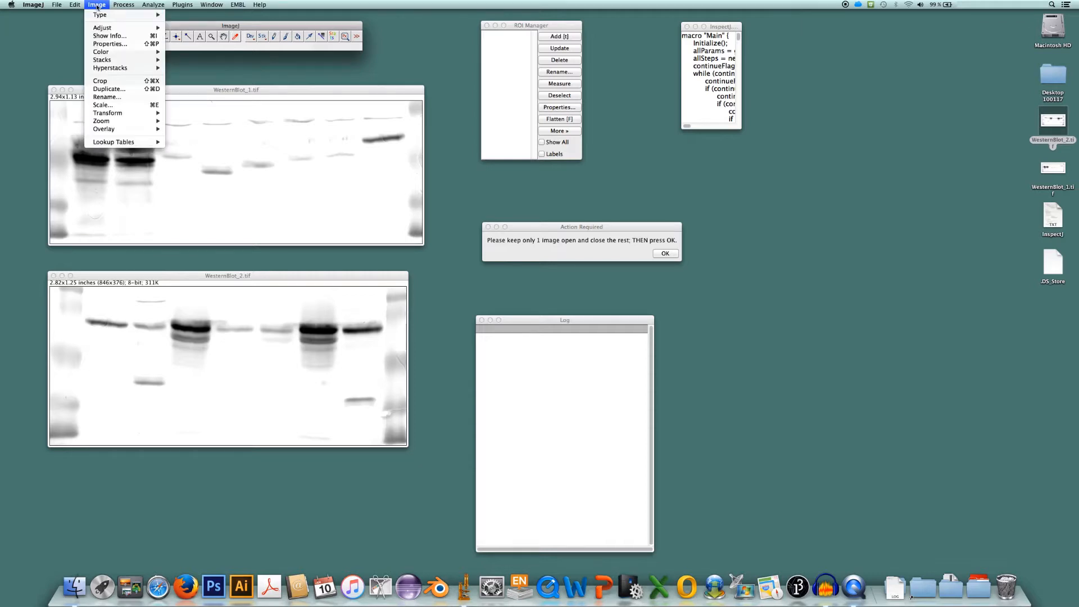
mouse_move(121, 60)
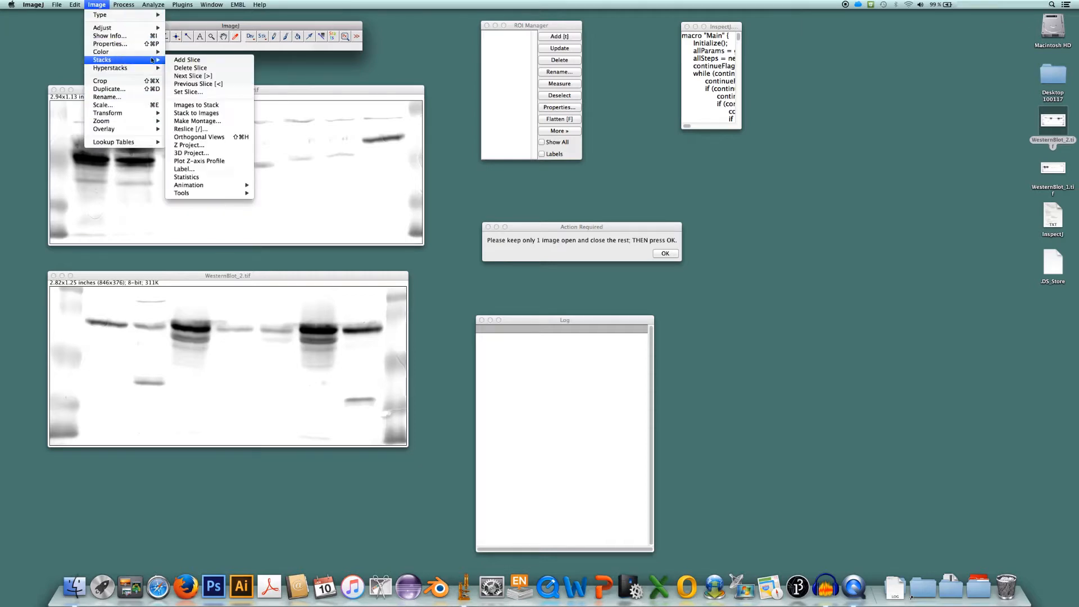
mouse_move(231, 193)
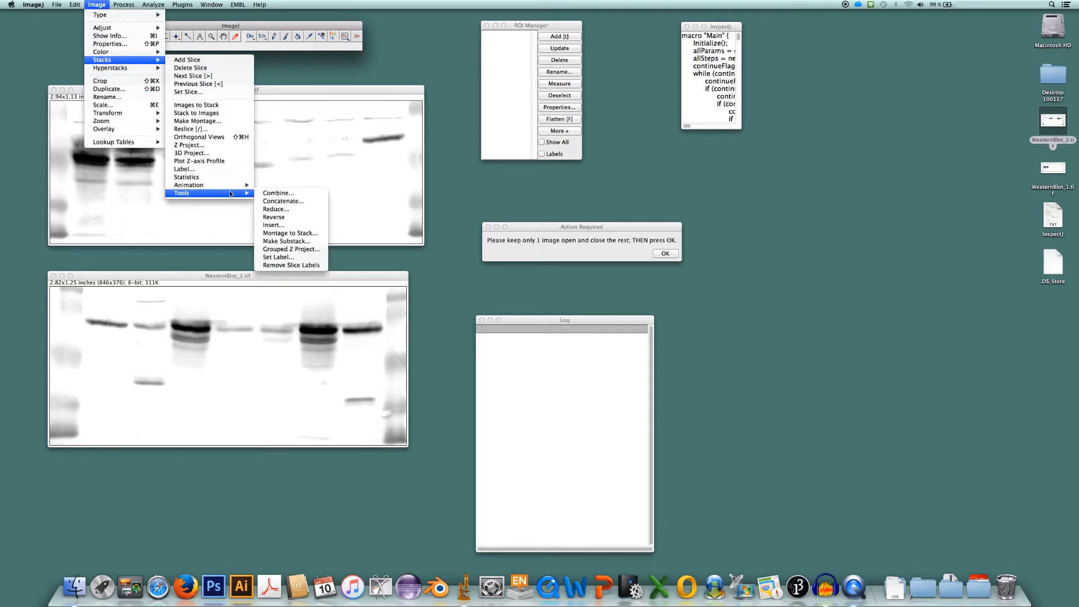
left_click(279, 193)
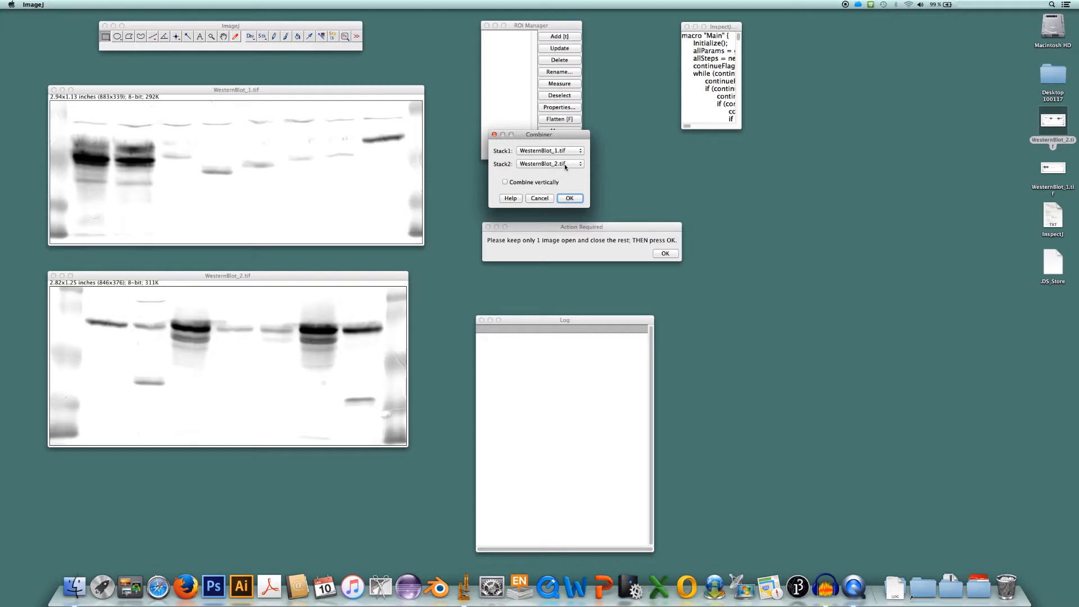
left_click(505, 182)
left_click(570, 199)
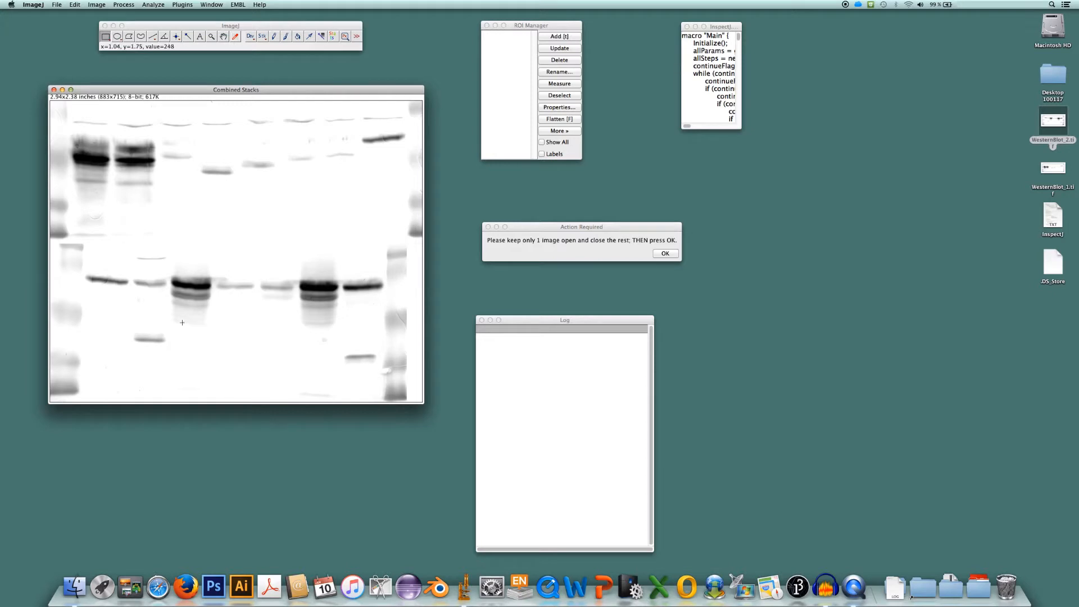
left_click(665, 254)
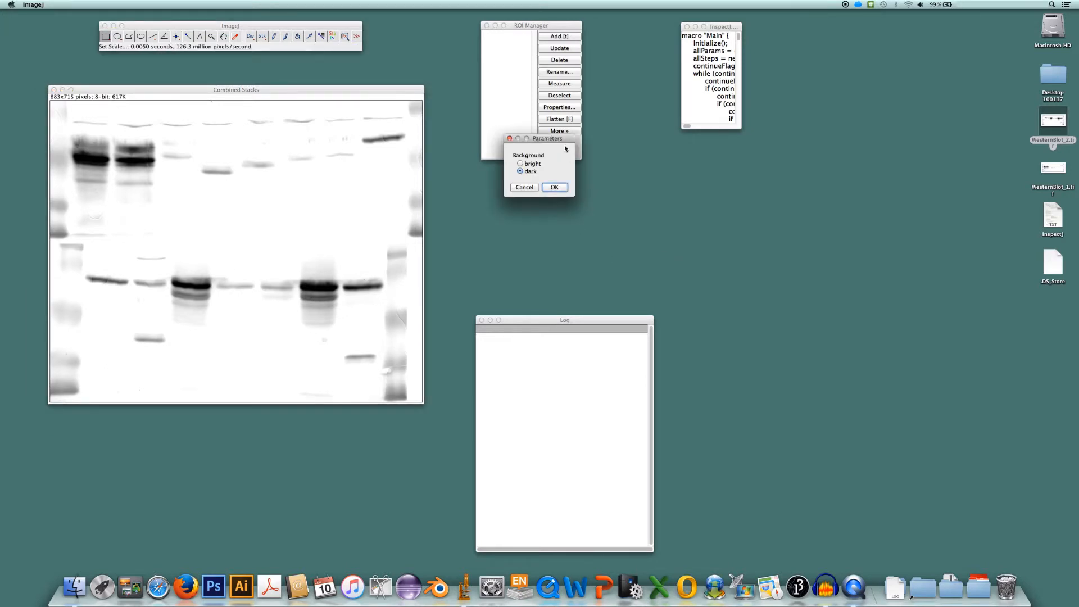
Set the macro's background parameter to bright and start the scan of the combined blots
left_click_drag(556, 140, 519, 188)
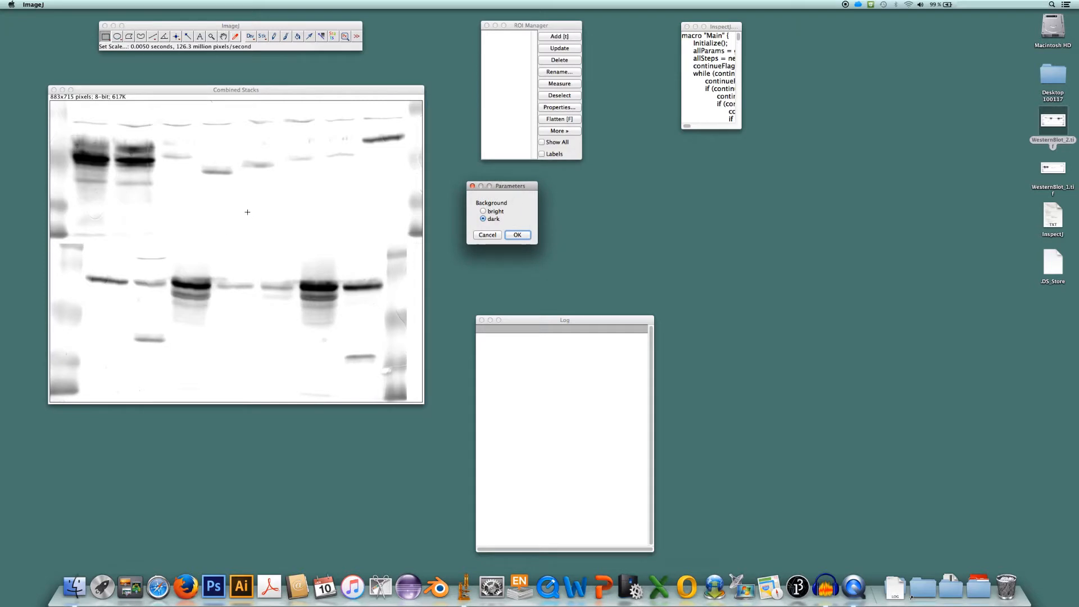
left_click(483, 212)
left_click(517, 236)
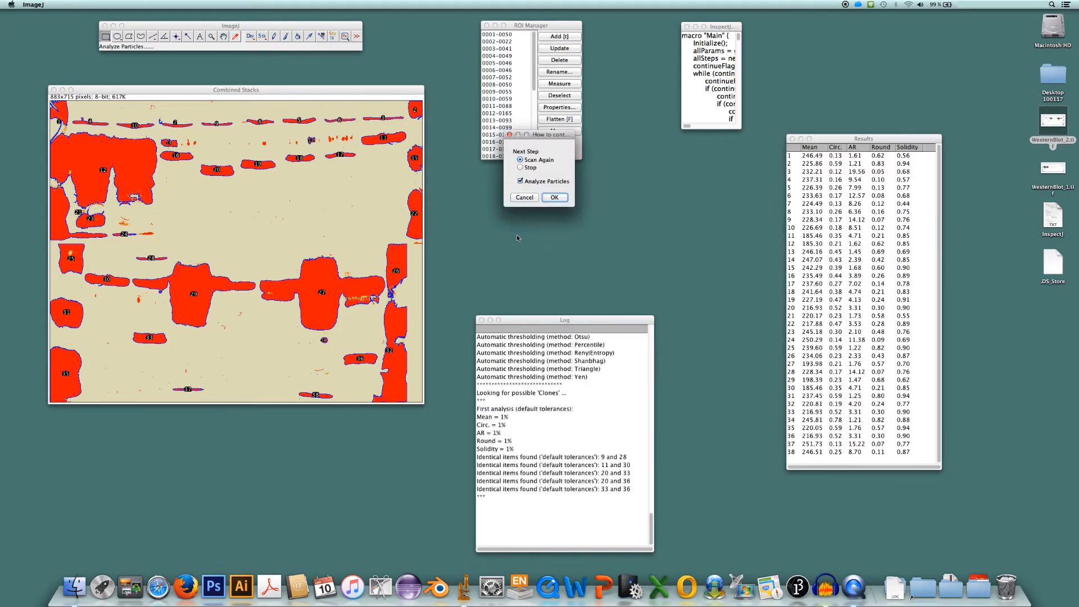
Arrange the next-step dialog, Results table and Log windows, and end the macro by choosing Stop
left_click_drag(553, 135, 520, 184)
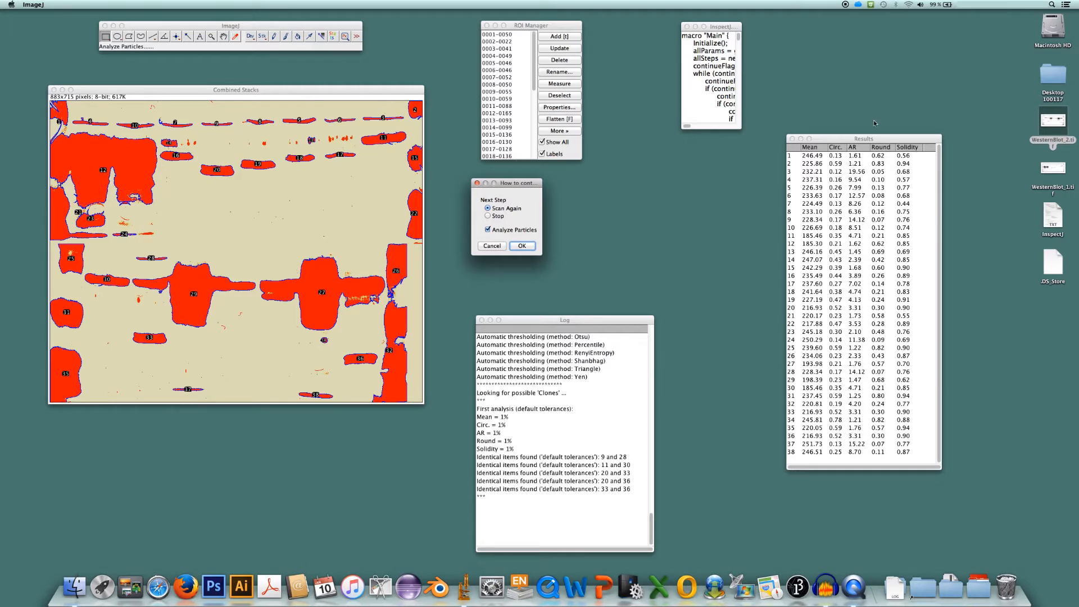
left_click_drag(877, 140, 855, 160)
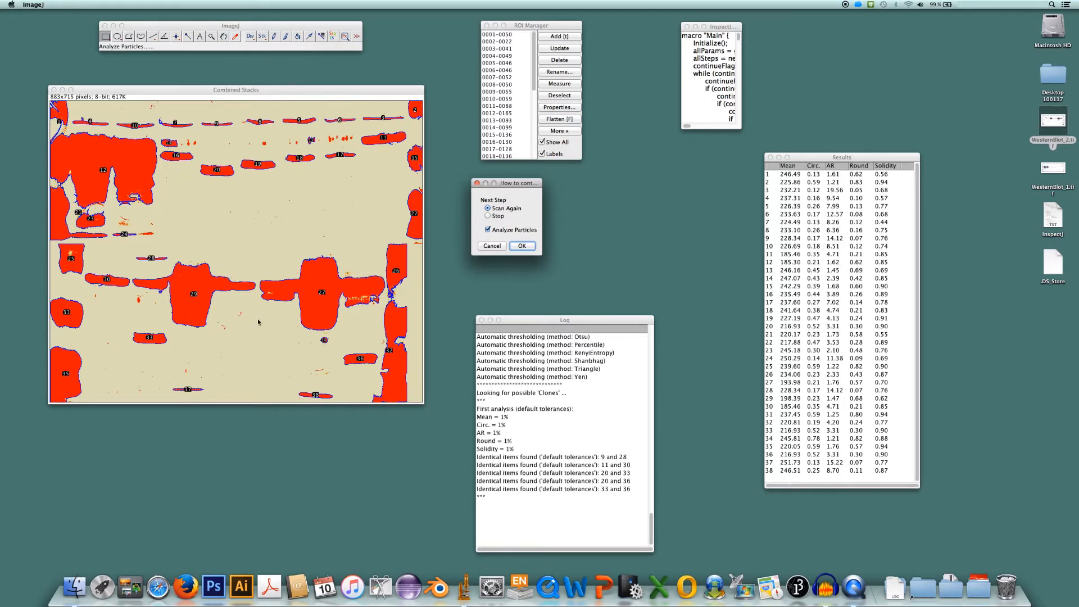
left_click_drag(574, 321, 548, 286)
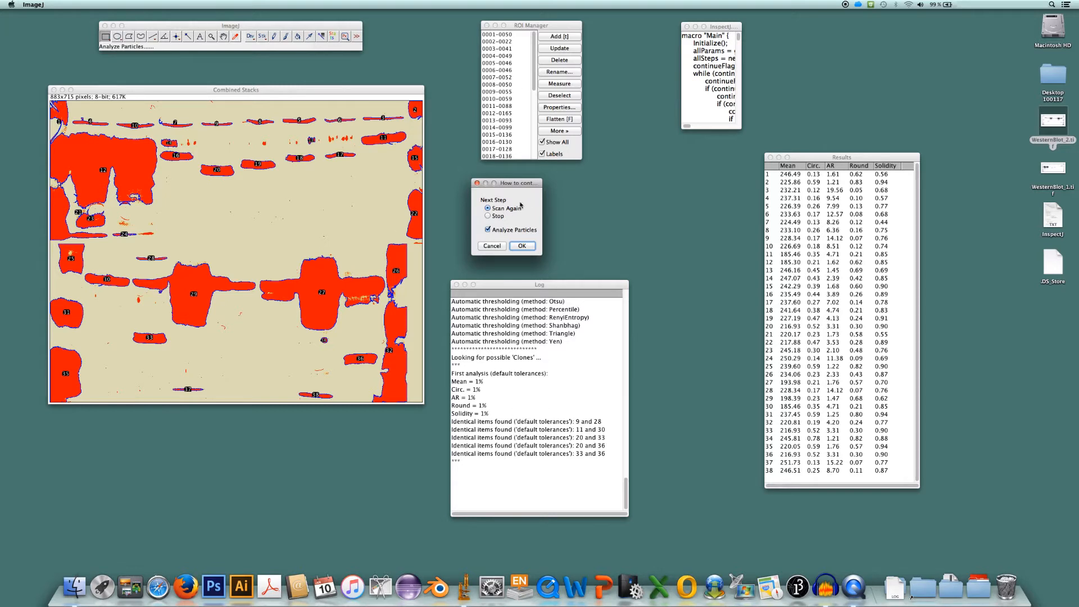
left_click(488, 216)
left_click(522, 246)
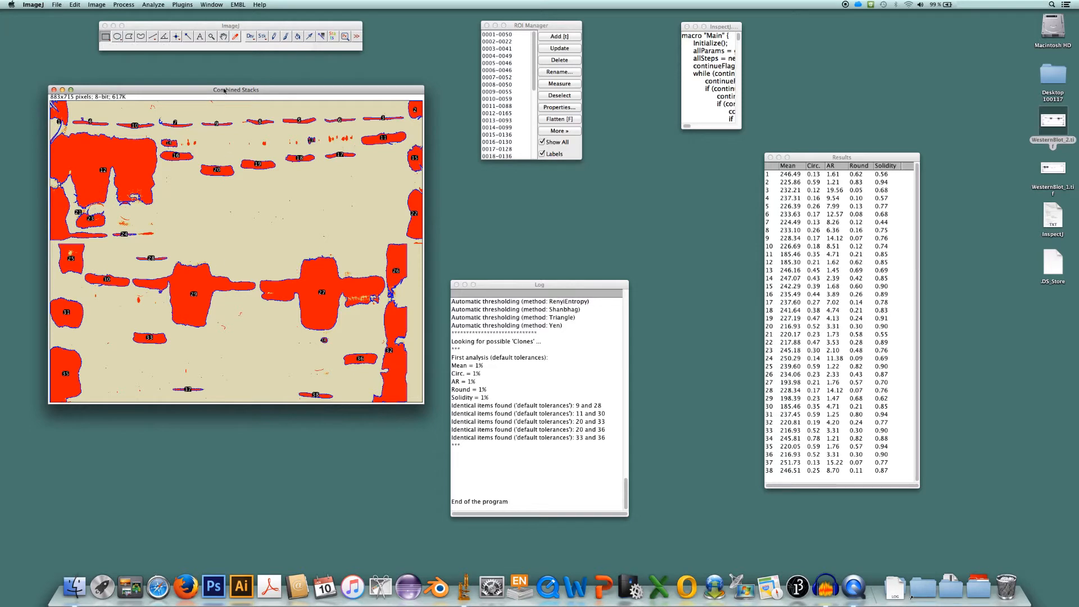
Hide the ROI outlines and apply the 000-gray lookup table to the combined blot image
left_click(543, 142)
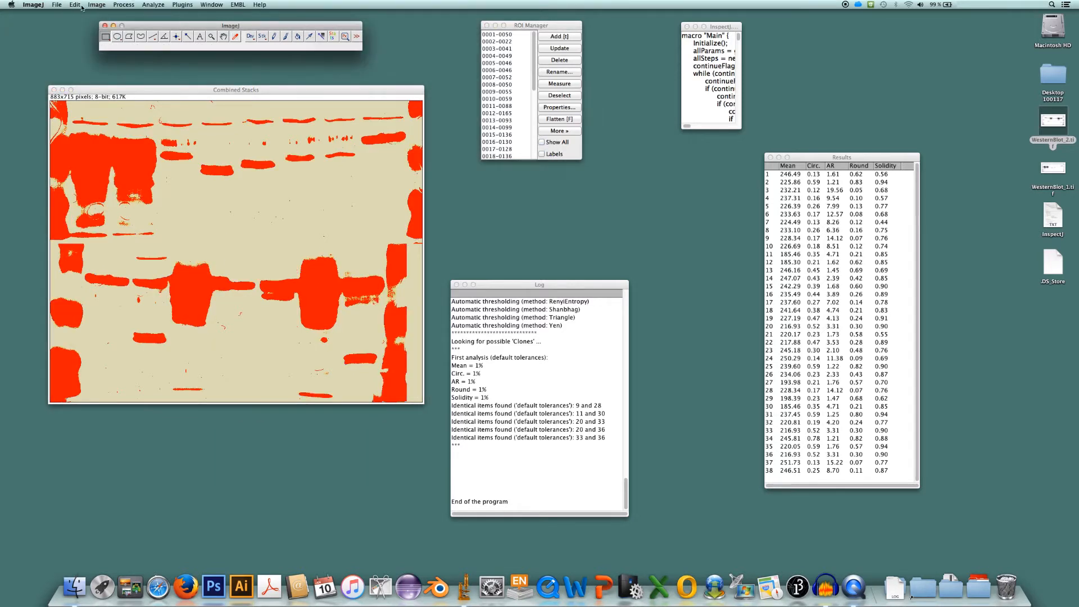
left_click(105, 6)
mouse_move(127, 145)
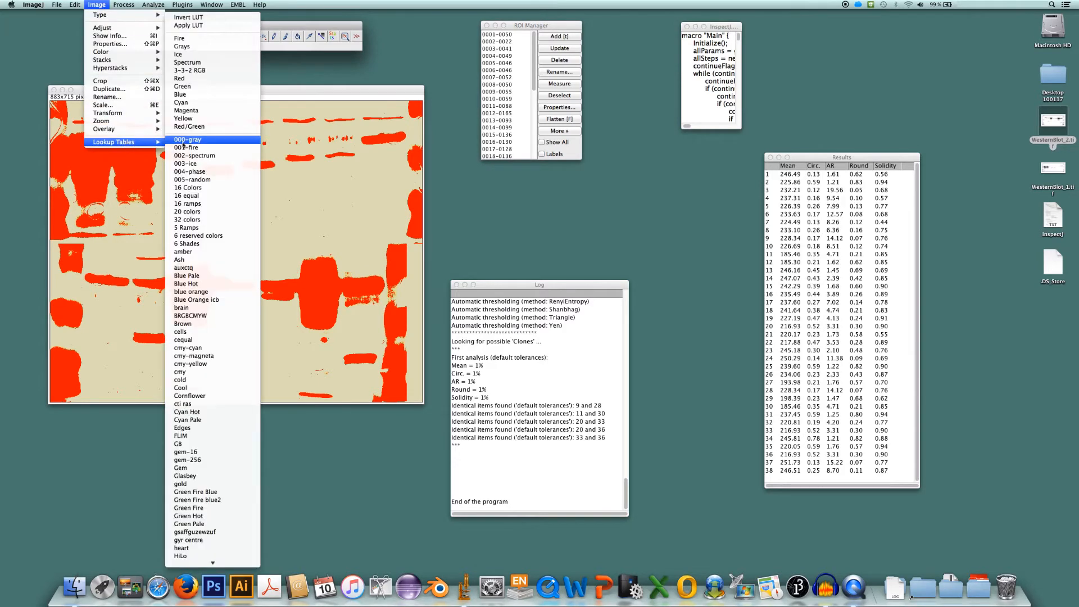
left_click(193, 143)
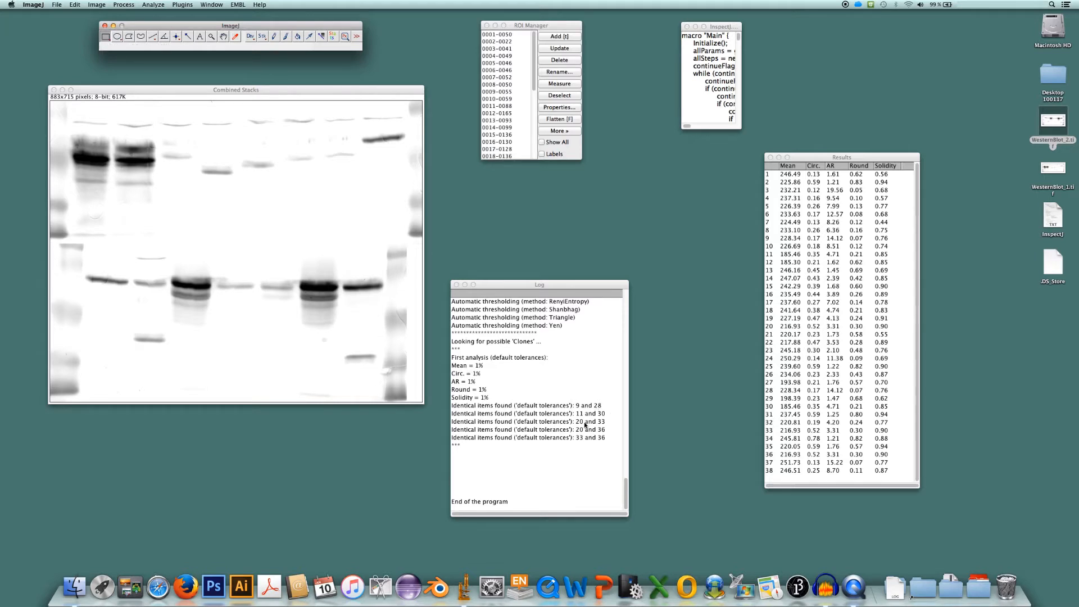
Enlarge the ROI Manager until its complete ROI list fits, and move the Log window below it
left_click(525, 157)
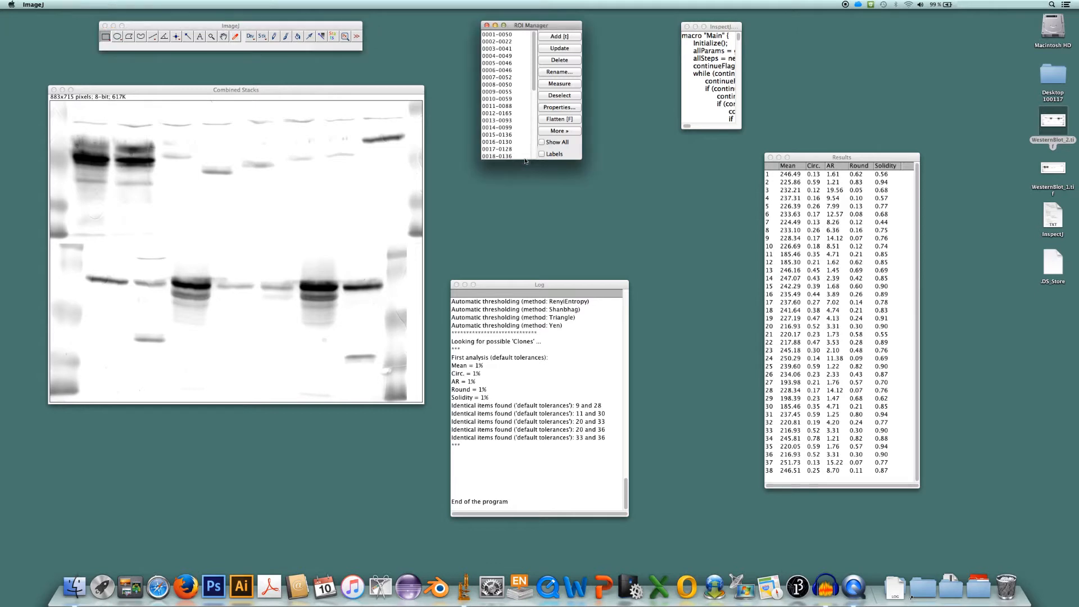
left_click_drag(525, 159, 531, 308)
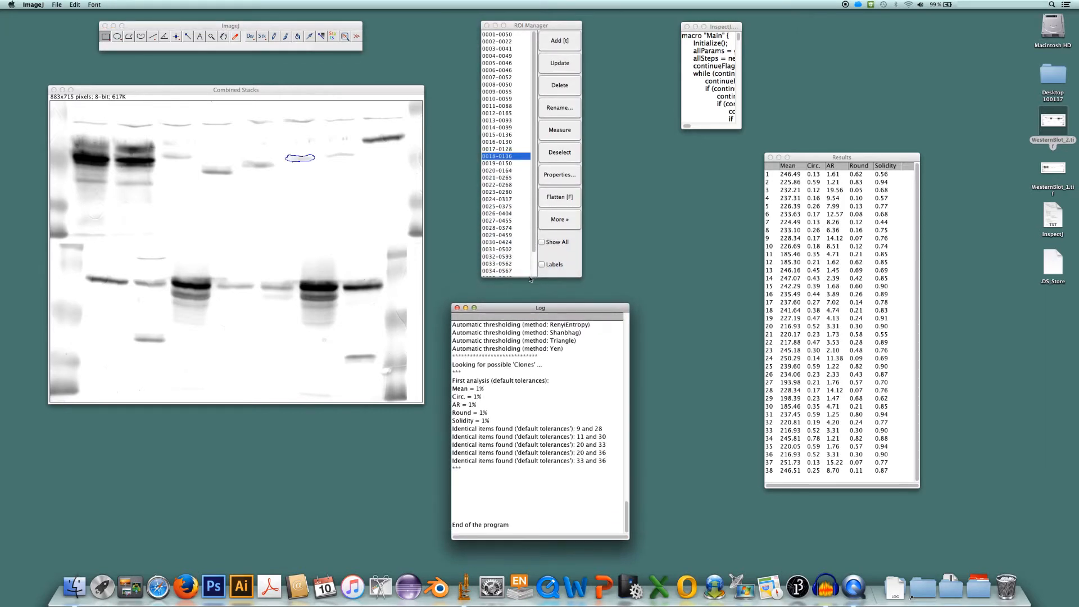
left_click(525, 277)
left_click_drag(526, 277, 527, 303)
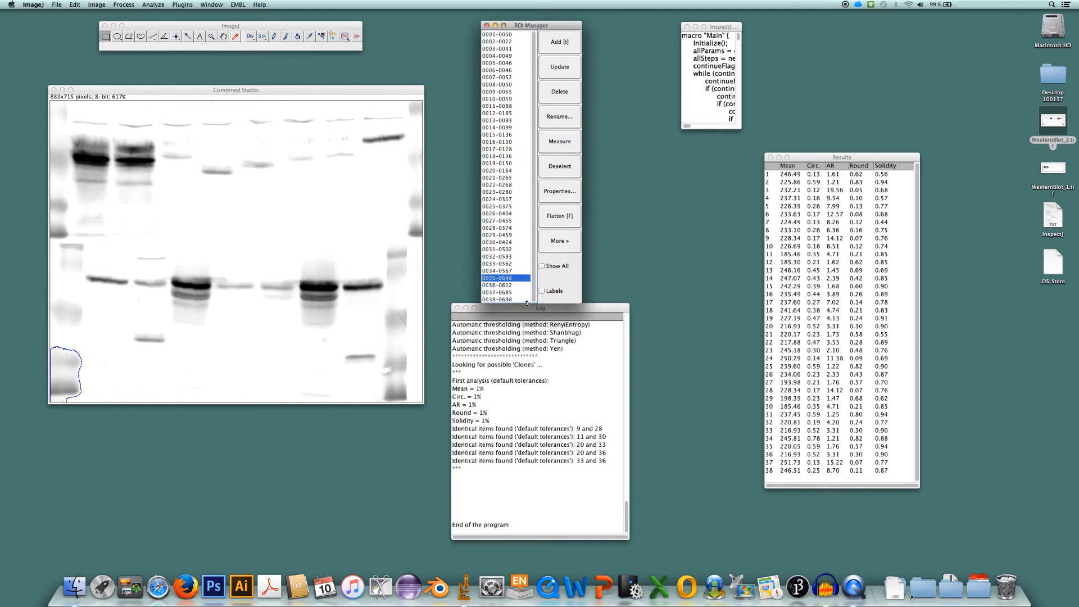
left_click_drag(596, 311, 612, 334)
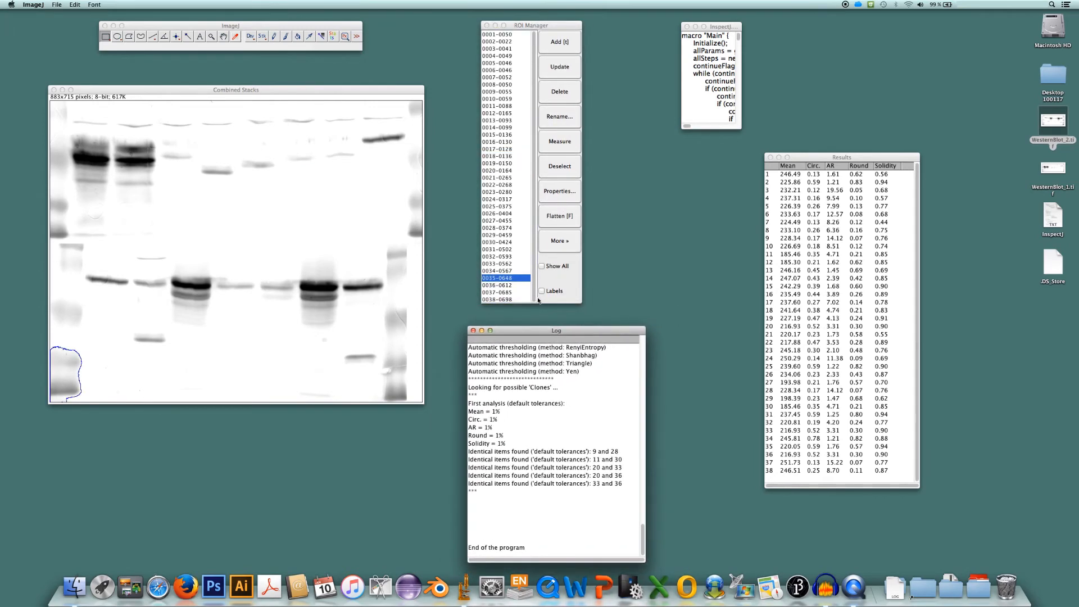
left_click(519, 299)
mouse_move(520, 304)
left_mouse_down()
mouse_move(520, 329)
mouse_move(521, 316)
left_mouse_up()
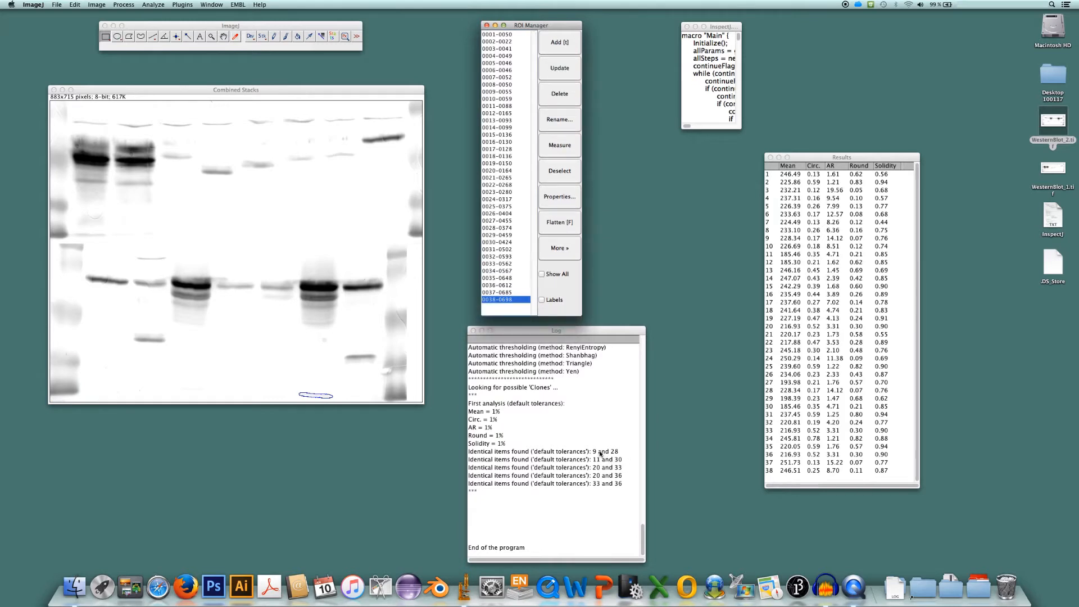
Locate ROIs 9 and 28 and mark each band with a rectangle added to the overlay, about 106 × 67 pixels around ROI 28
left_click(503, 92)
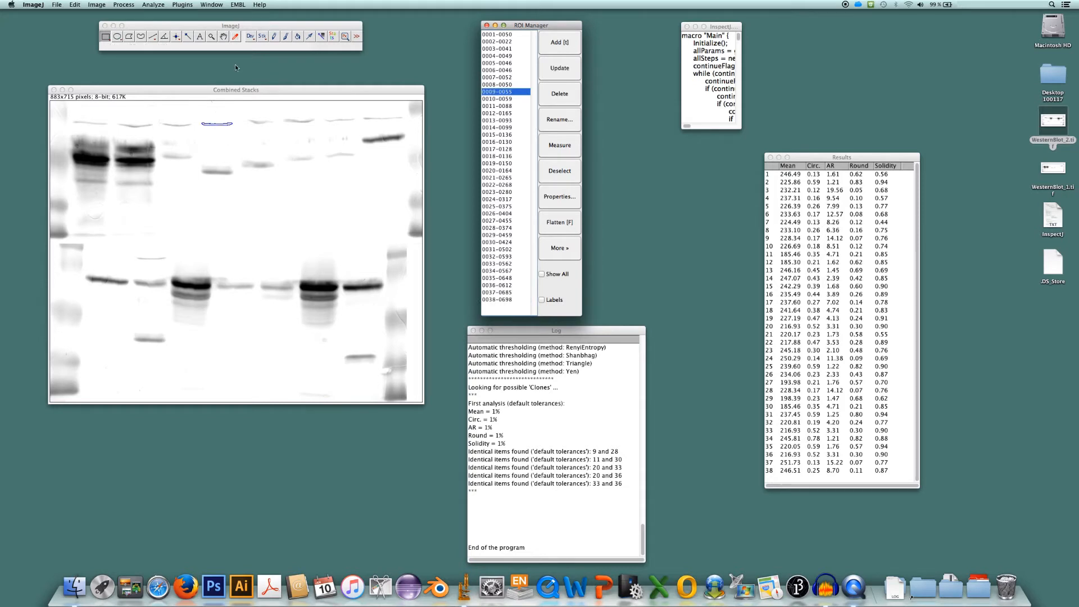
left_click(498, 228)
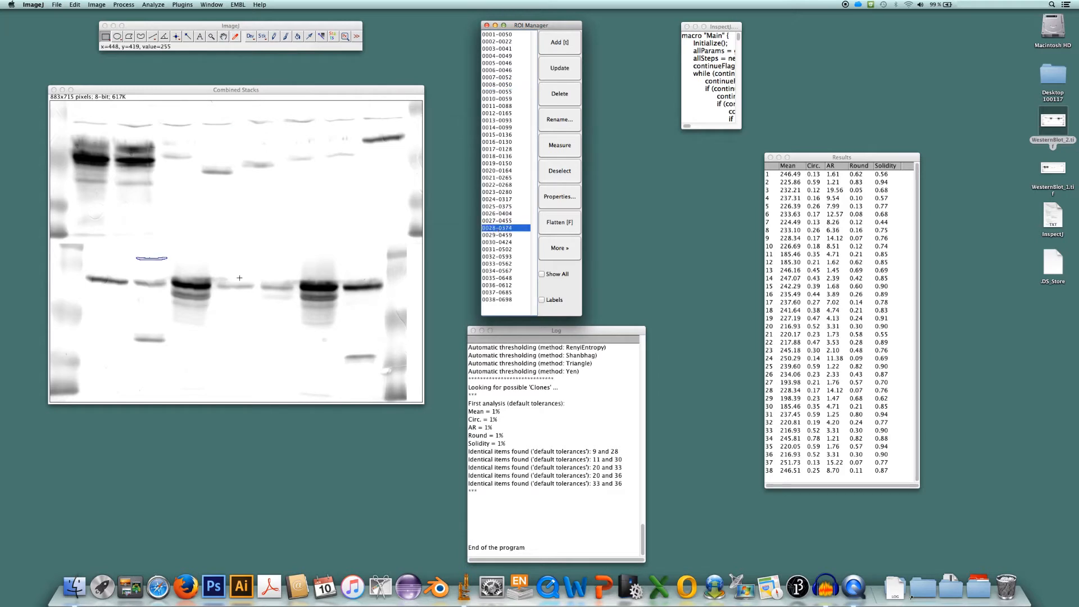
left_click(498, 92)
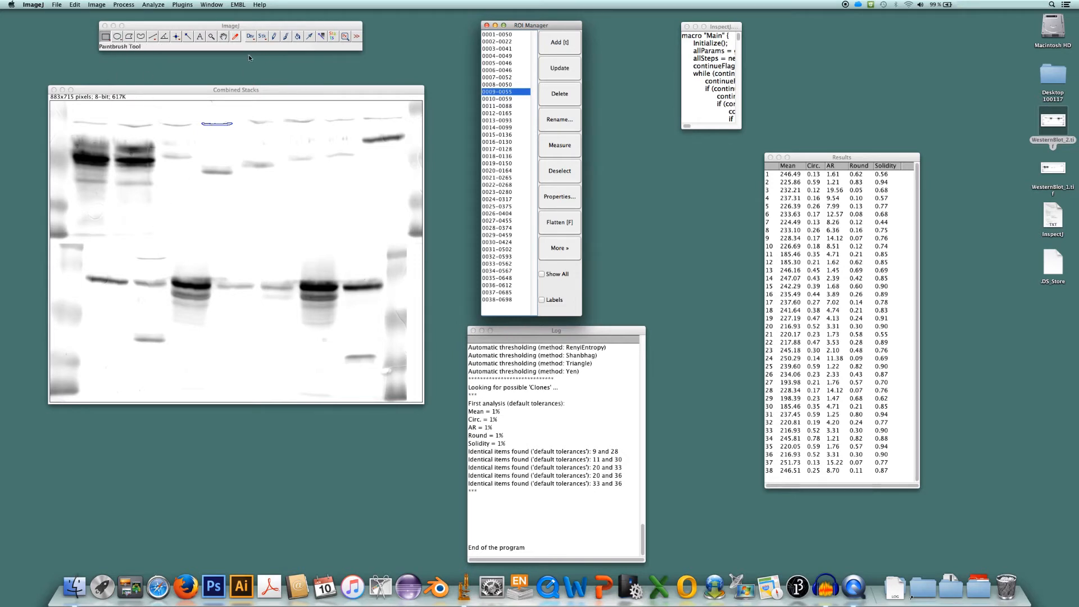
left_click(195, 107)
left_click_drag(194, 107, 241, 140)
key("b")
left_click_drag(128, 246, 173, 274)
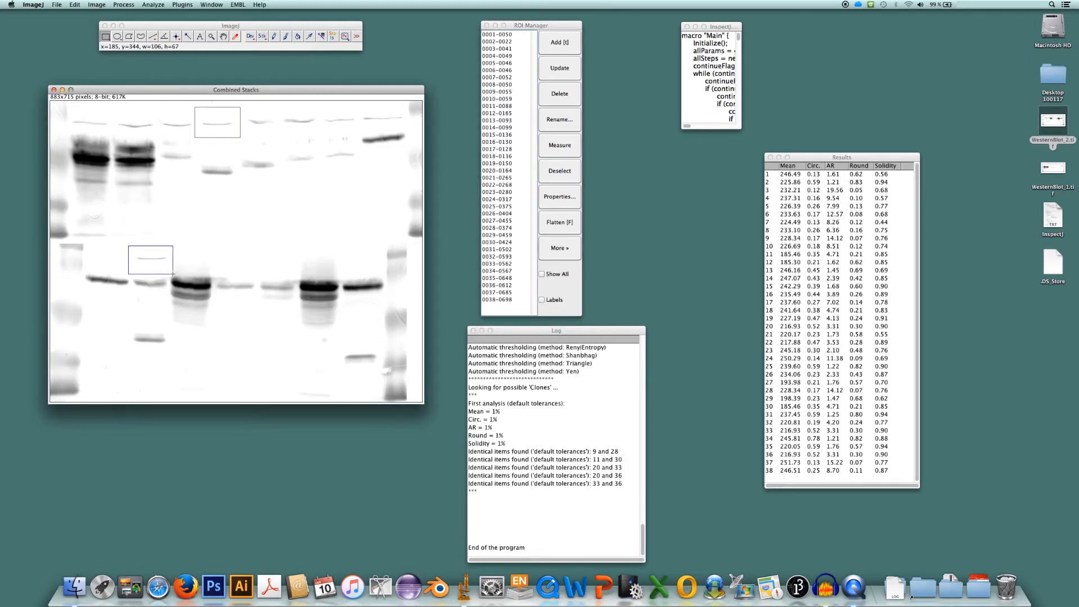
key("b")
Locate ROI 11 and mark its band with an oval selection added to the overlay
left_click(490, 106)
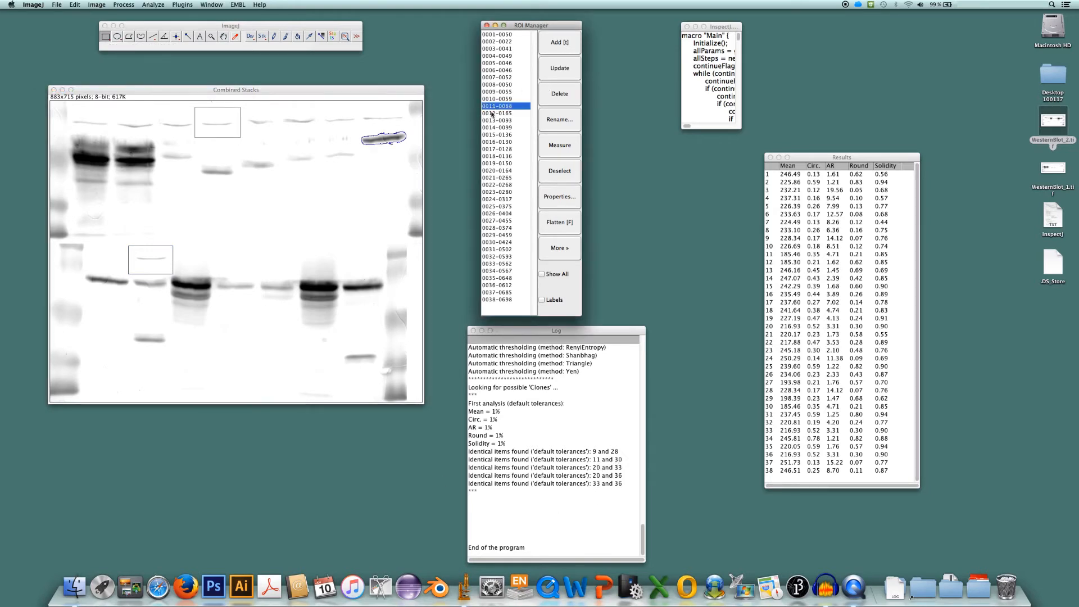
left_click(117, 36)
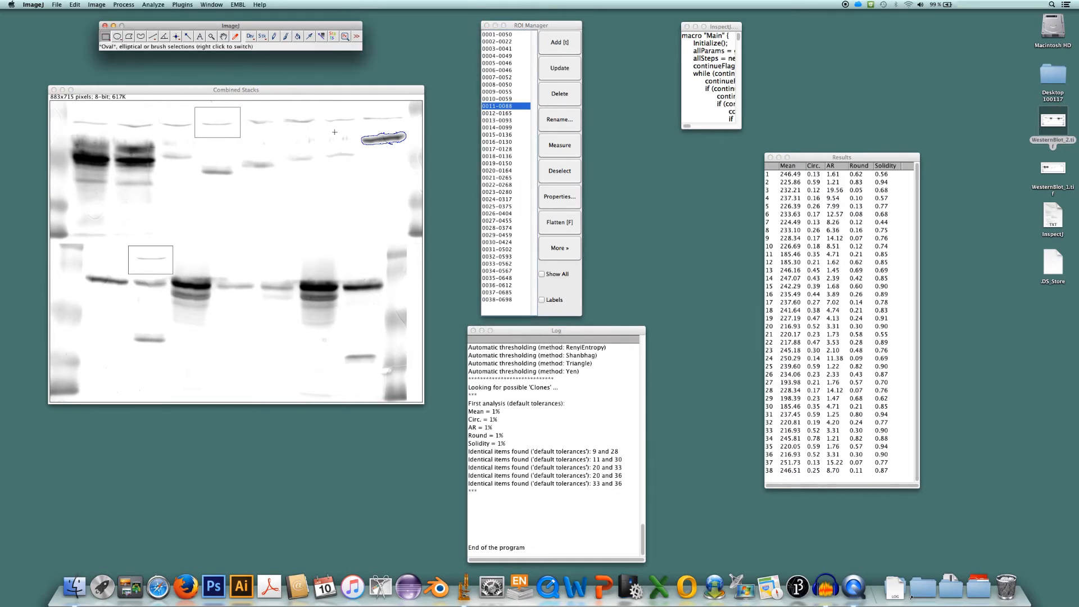
left_click_drag(356, 123, 396, 158)
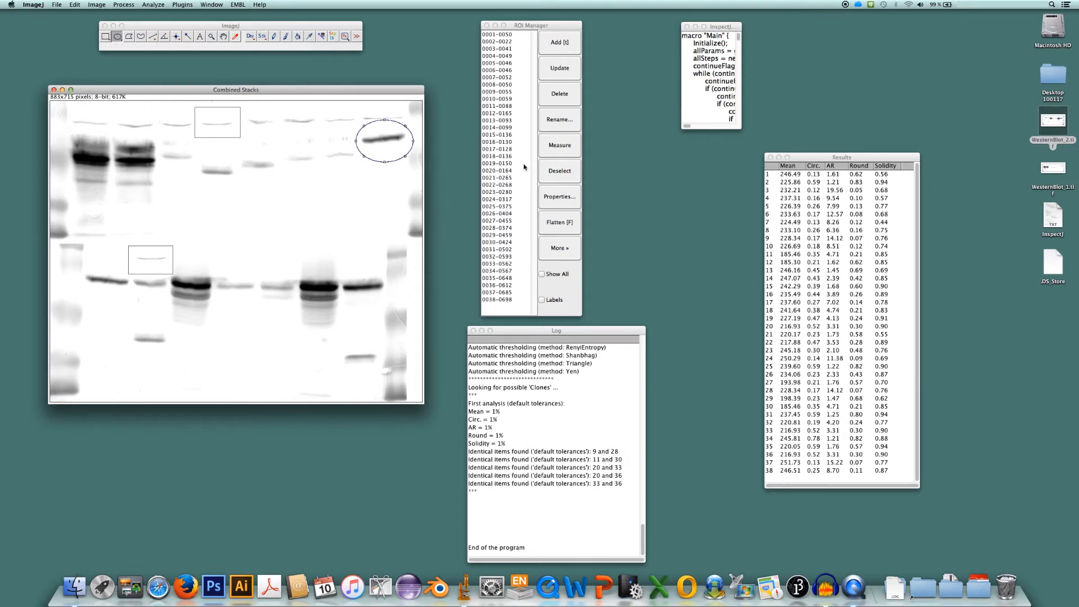
Locate ROI 30 and draw an oval outline around its band on the combined blot image
left_click(497, 242)
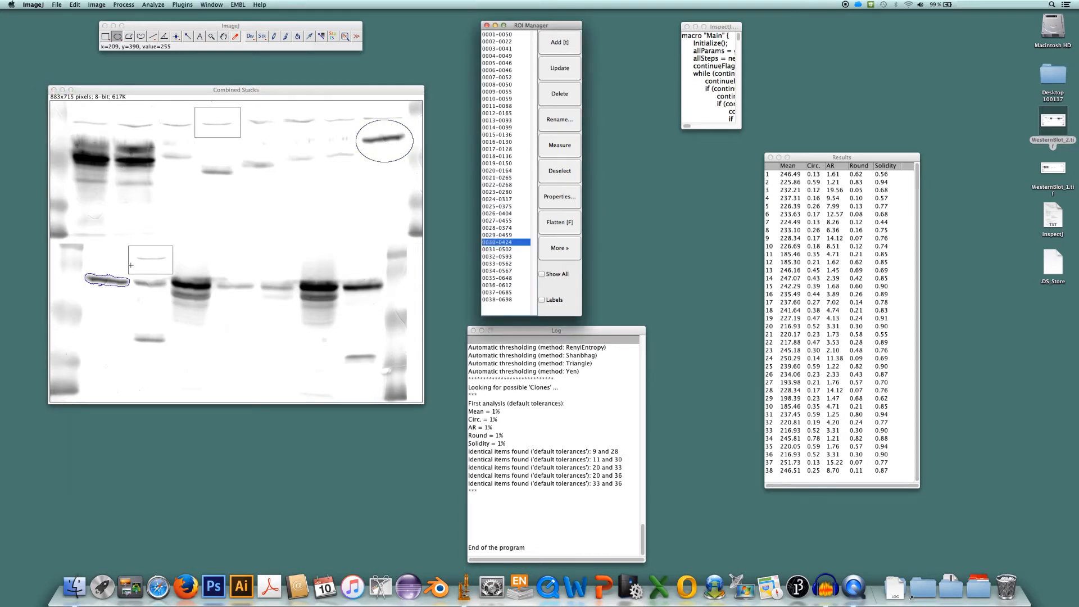
left_click(73, 261)
left_click_drag(75, 258, 134, 306)
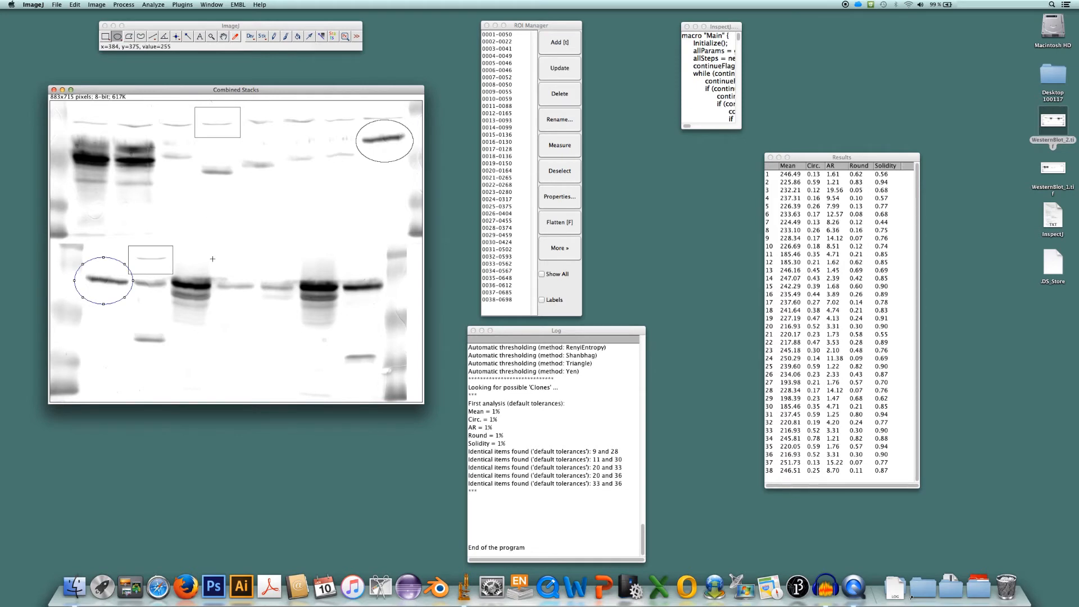
key("super+d")
Locate ROIs 20, 33 and 36 and draw a tall rectangular outline around each band on the image, leaving no selection active
left_click(501, 171)
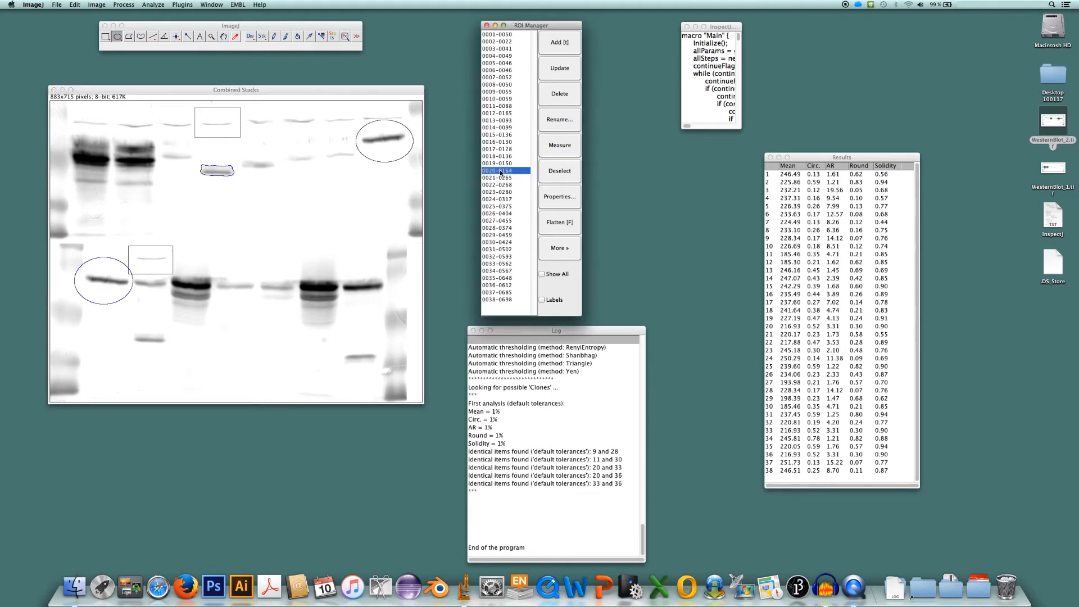
left_click(105, 36)
mouse_move(196, 149)
left_mouse_down()
mouse_move(207, 191)
mouse_move(235, 199)
left_mouse_up()
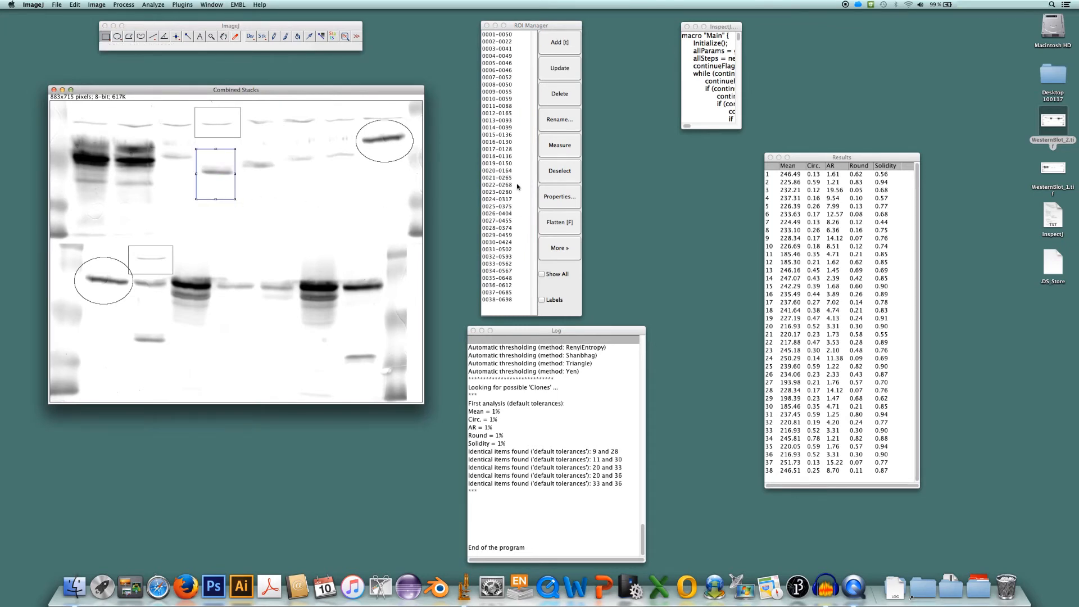
left_click(498, 264)
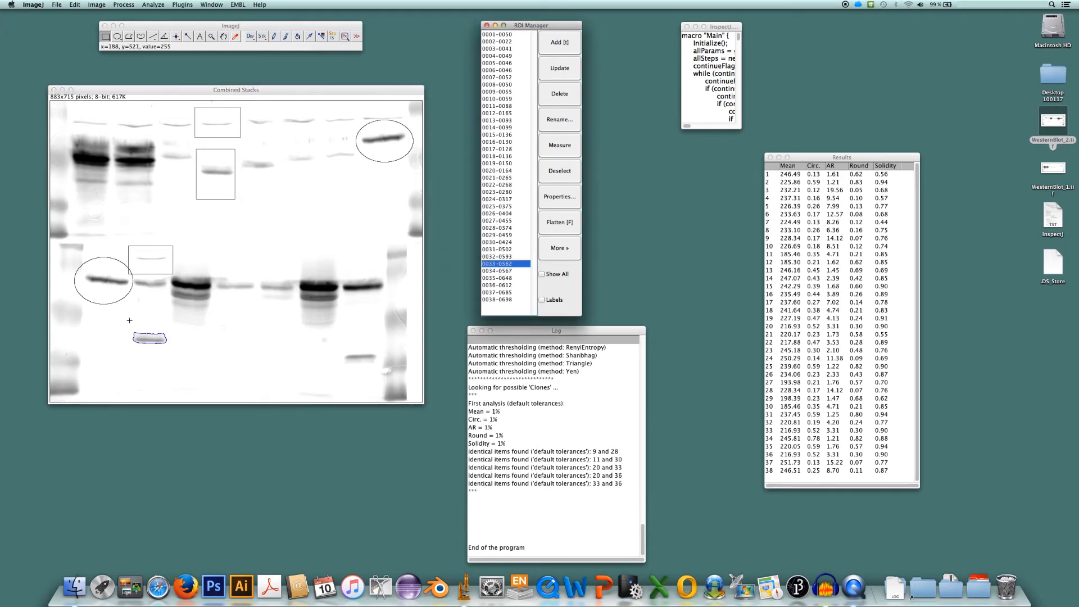
left_click_drag(130, 313, 169, 366)
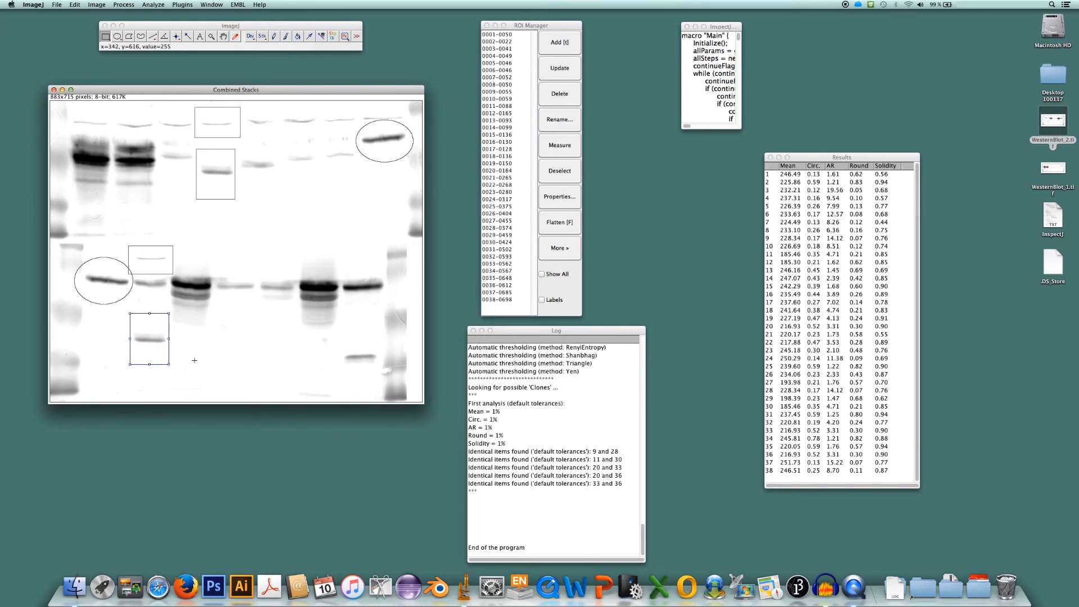
left_click(500, 286)
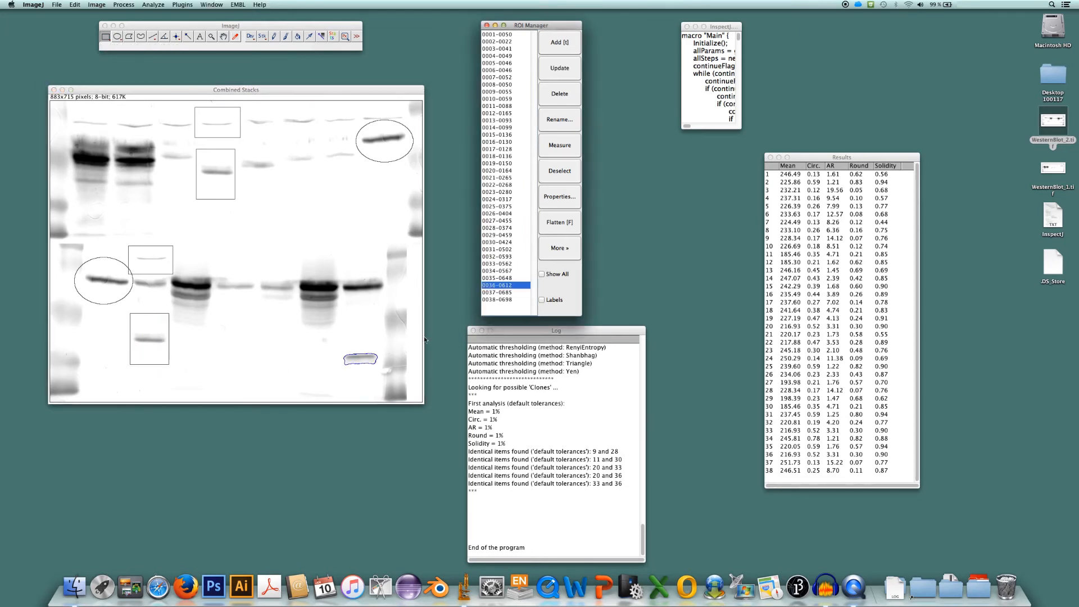
left_click(340, 337)
mouse_move(340, 337)
left_mouse_down()
mouse_move(360, 384)
mouse_move(379, 385)
left_mouse_up()
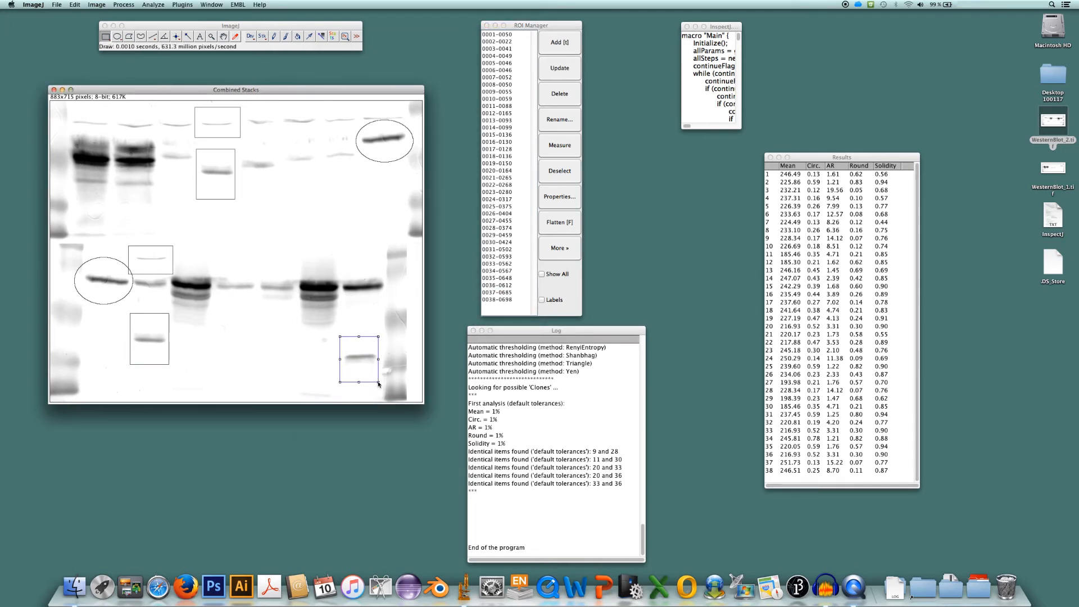
left_click(307, 374)
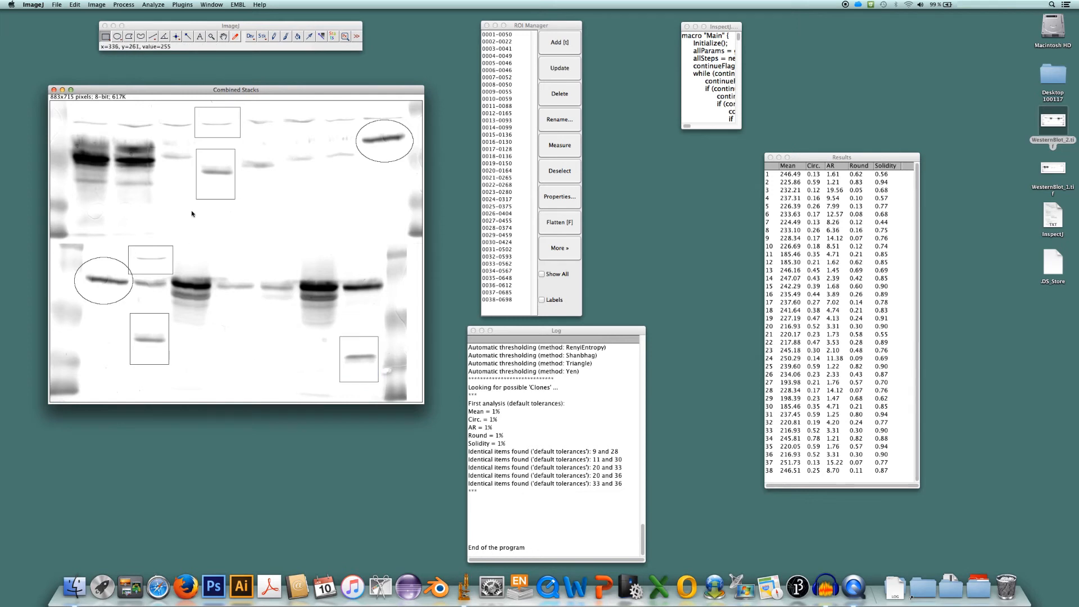